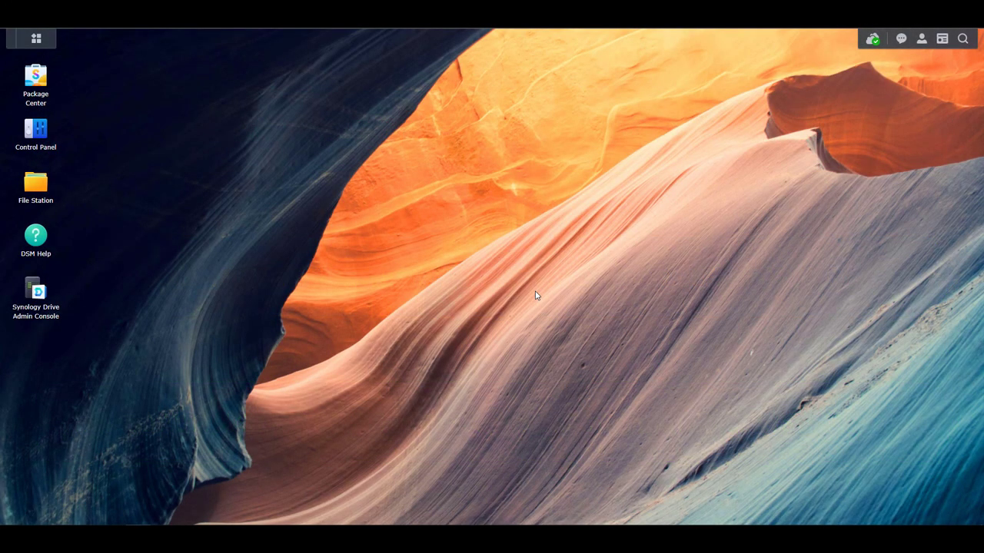
In Control Panel's shared folder list, view the Backups folder settings without saving changes
{"action": "left_click", "coordinate": [37, 131]}
{"action": "left_click", "coordinate": [219, 206]}
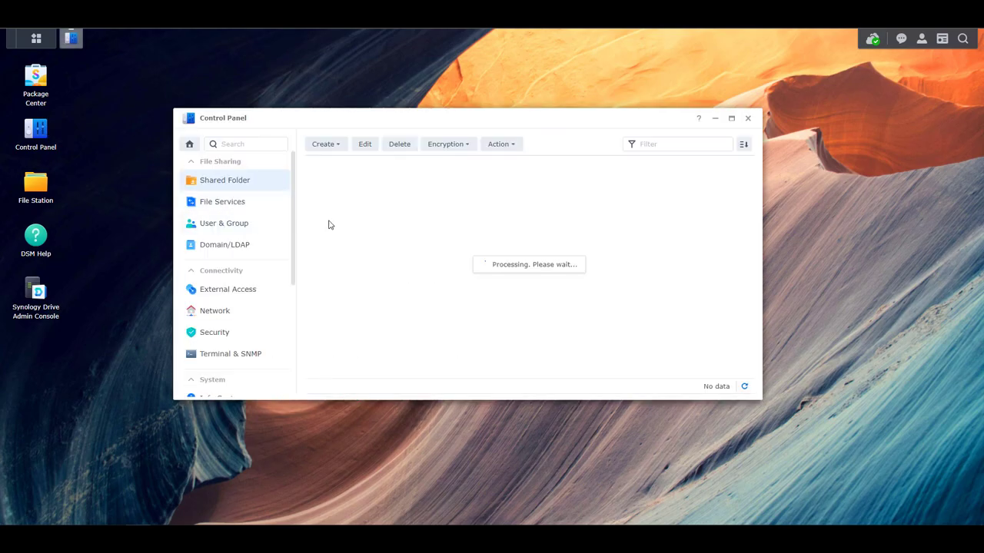
{"action": "left_click", "coordinate": [366, 145]}
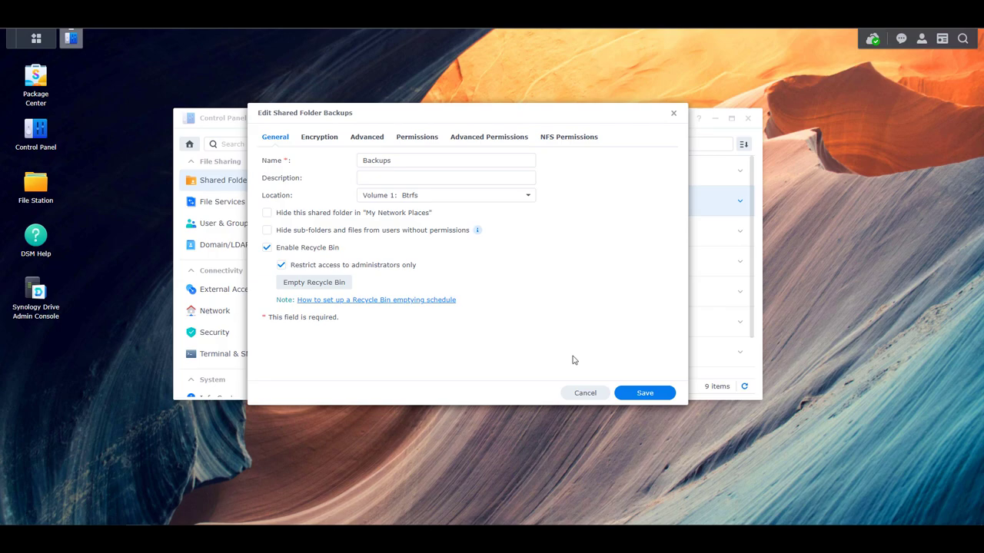
{"action": "left_click", "coordinate": [585, 393]}
{"action": "left_click", "coordinate": [716, 119]}
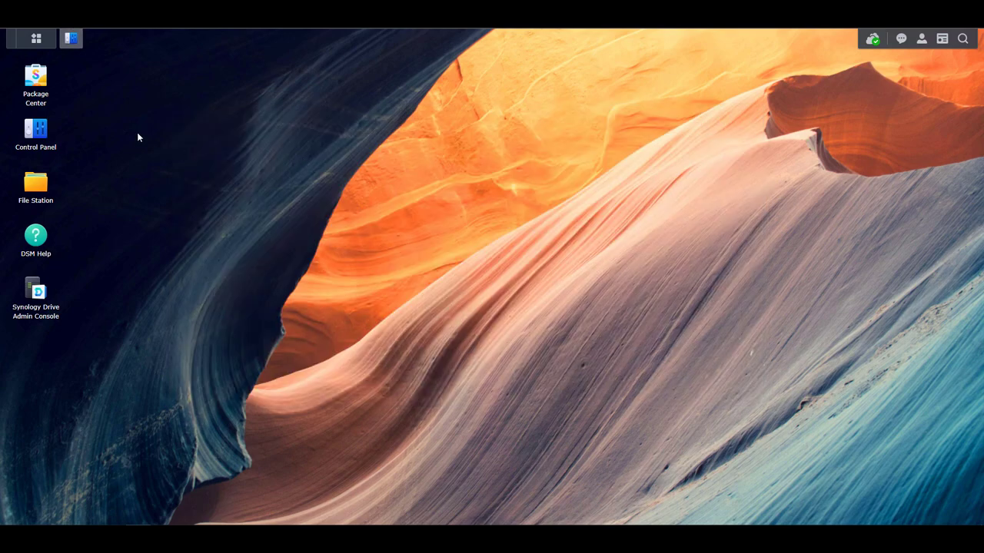
Review Storage Analyzer's Recycle Bin report for the Testing and Media folders
{"action": "left_click", "coordinate": [36, 38]}
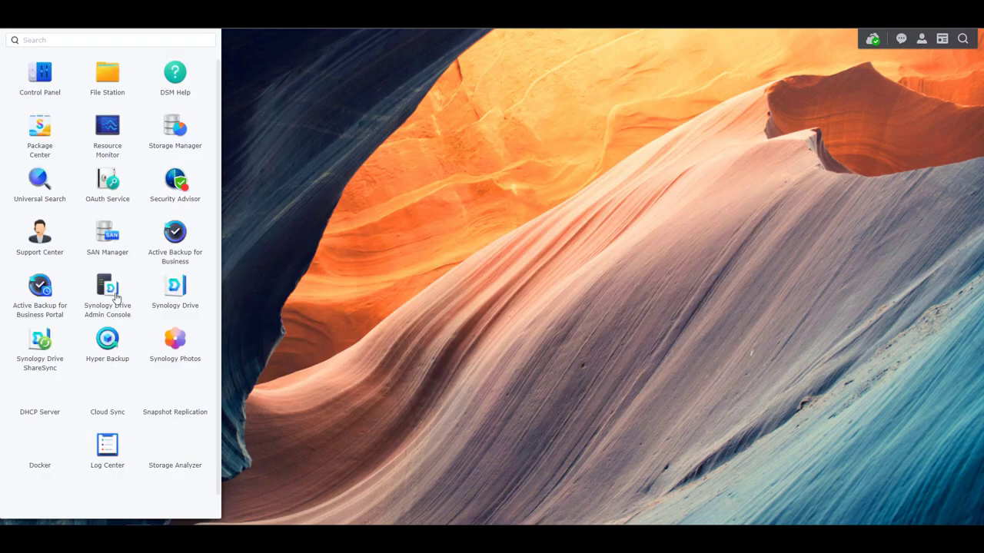
{"action": "left_click", "coordinate": [171, 447]}
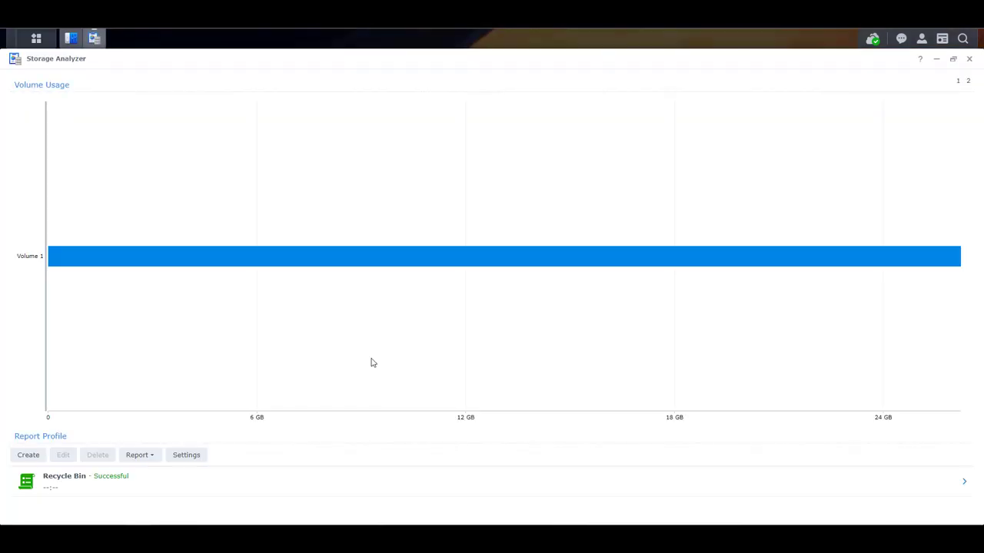
{"action": "left_click", "coordinate": [960, 486]}
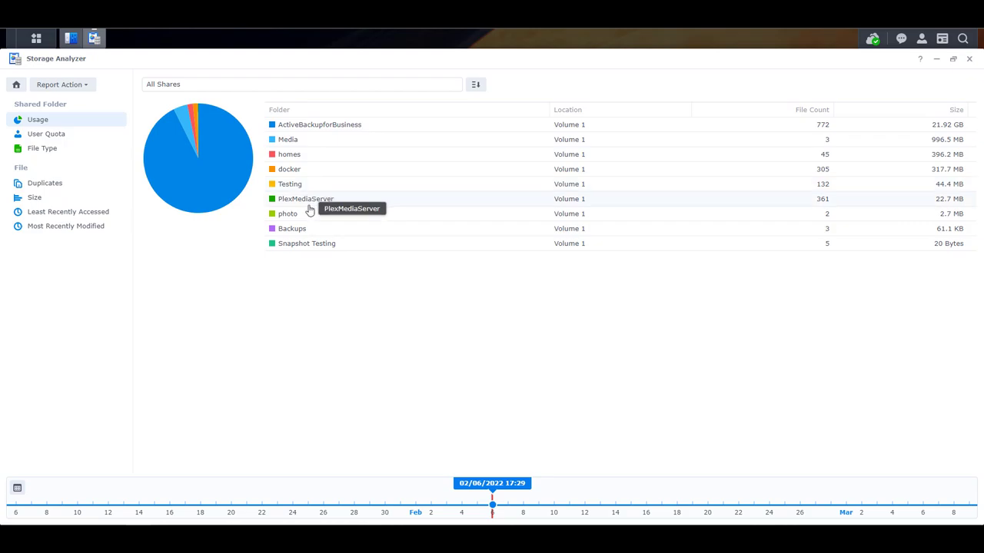
{"action": "left_click", "coordinate": [301, 187]}
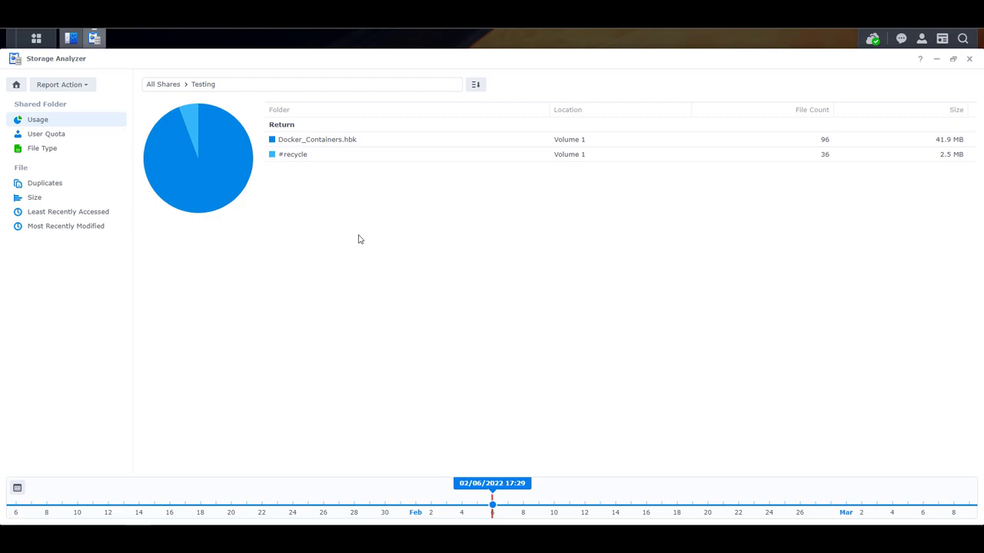
{"action": "left_click", "coordinate": [164, 85]}
{"action": "left_click", "coordinate": [301, 142]}
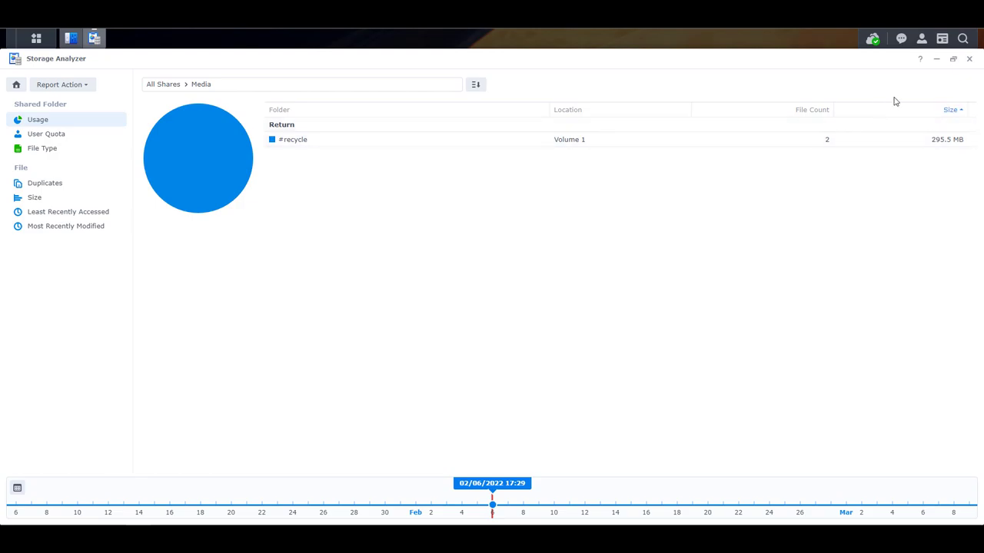
{"action": "left_click", "coordinate": [970, 60]}
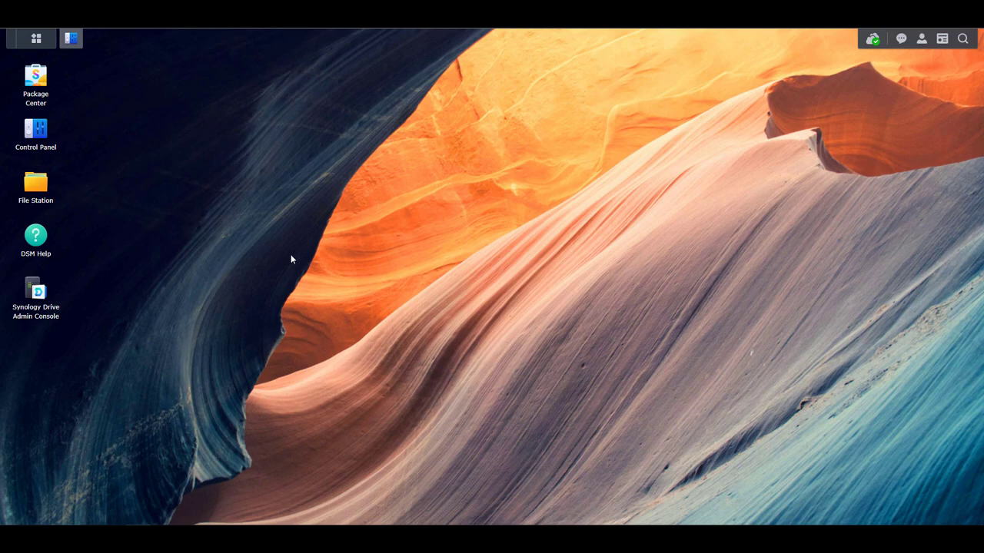
Delete Test_1.txt from Testing's #recycle folder in File Station, leaving eight items
{"action": "left_click", "coordinate": [50, 188]}
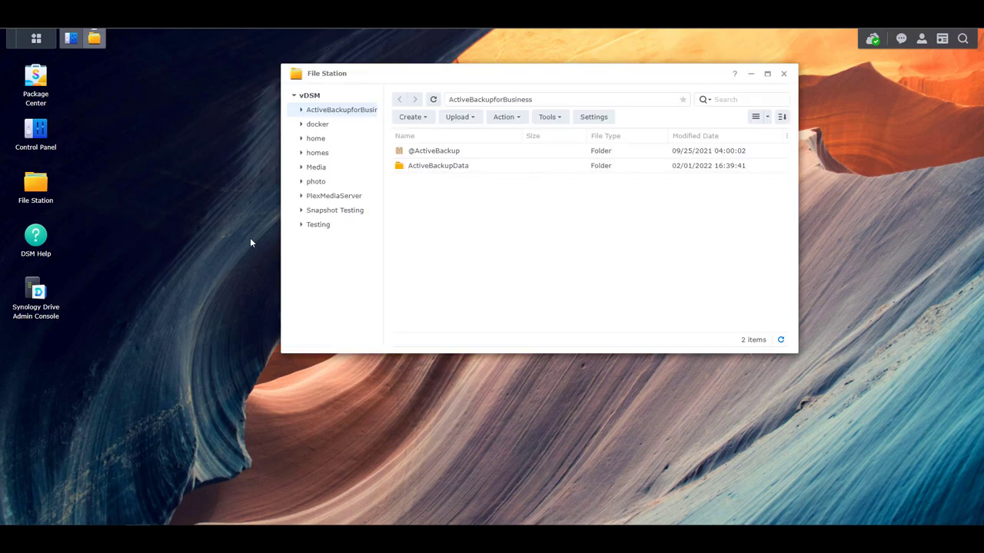
{"action": "left_click", "coordinate": [322, 226]}
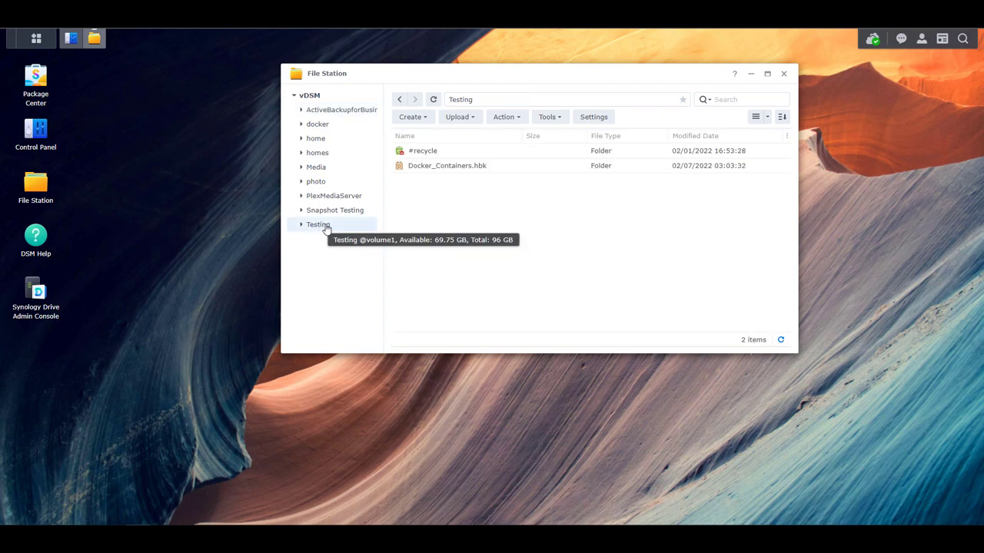
{"action": "double_click", "coordinate": [449, 154]}
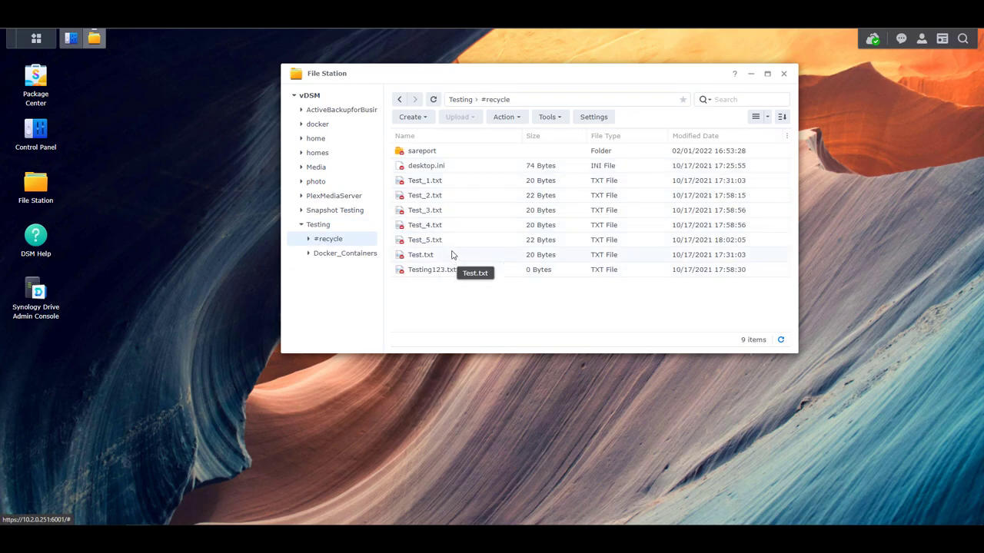
{"action": "right_click", "coordinate": [469, 186]}
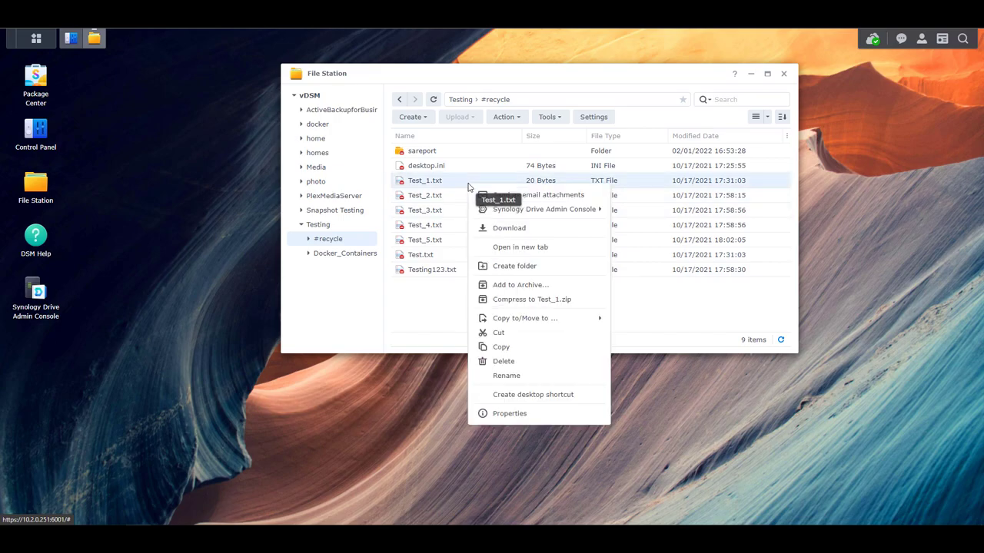
{"action": "mouse_move", "coordinate": [520, 318]}
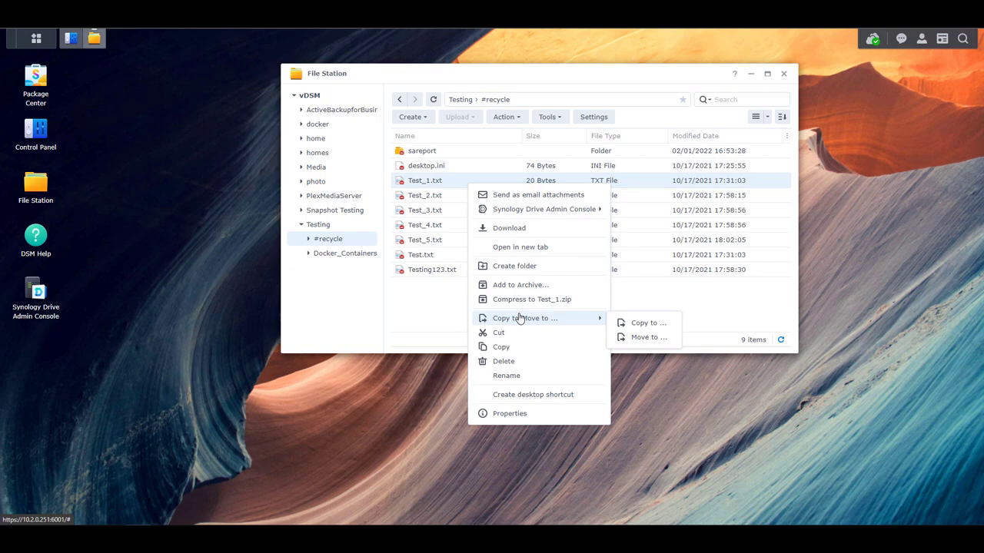
{"action": "left_click", "coordinate": [503, 361]}
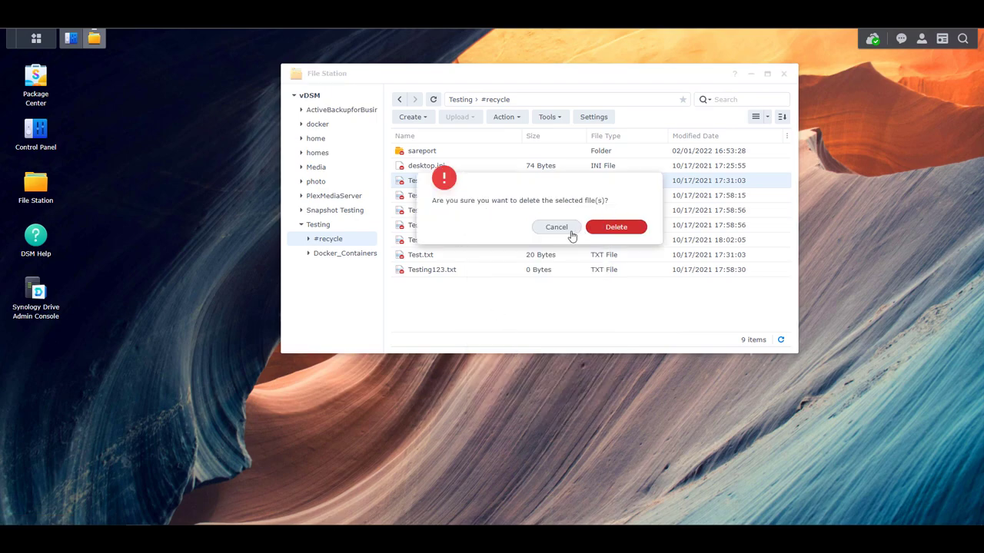
{"action": "left_click", "coordinate": [607, 229]}
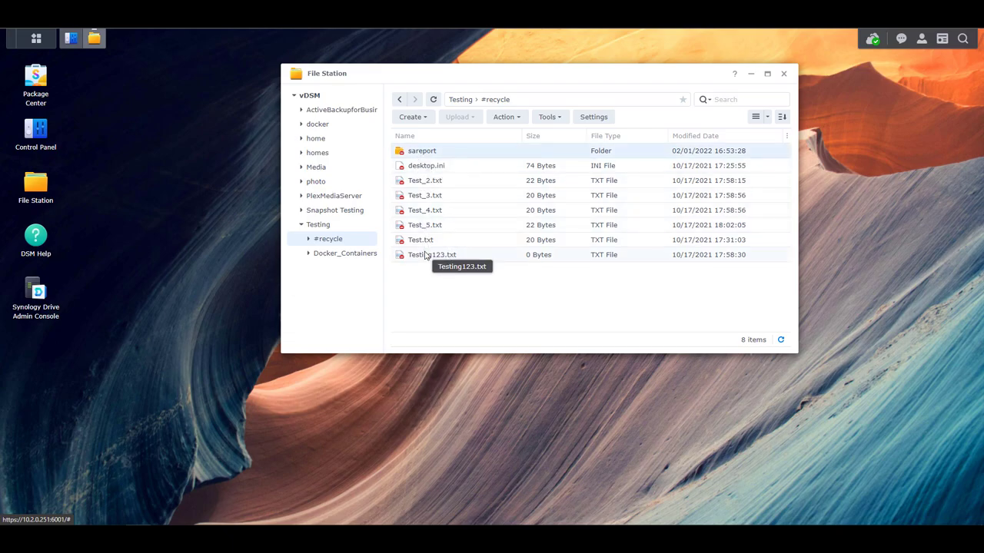
{"action": "key", "text": "ctrl+a"}
{"action": "left_click", "coordinate": [442, 295]}
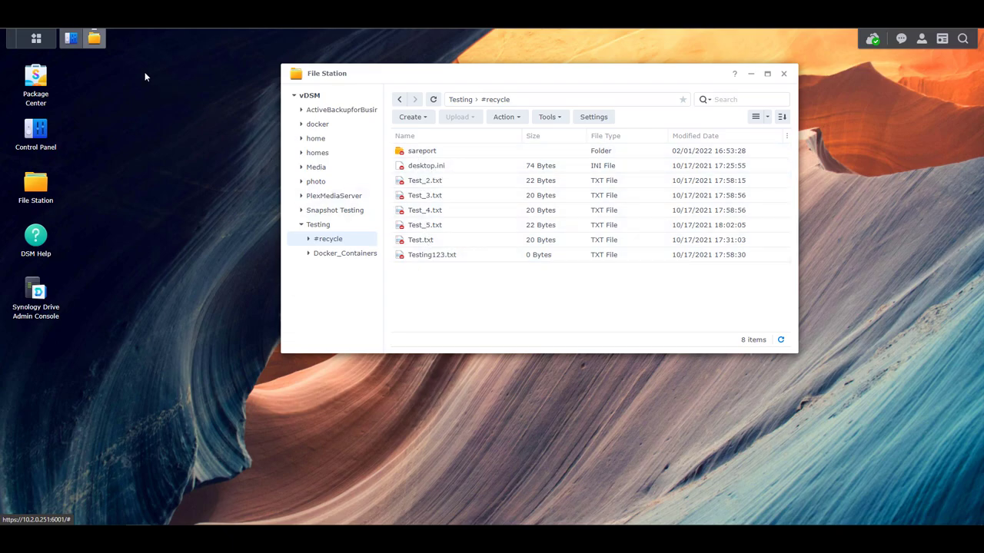
Open the Testing shared folder's settings and decline emptying its recycle bin
{"action": "left_click", "coordinate": [70, 46]}
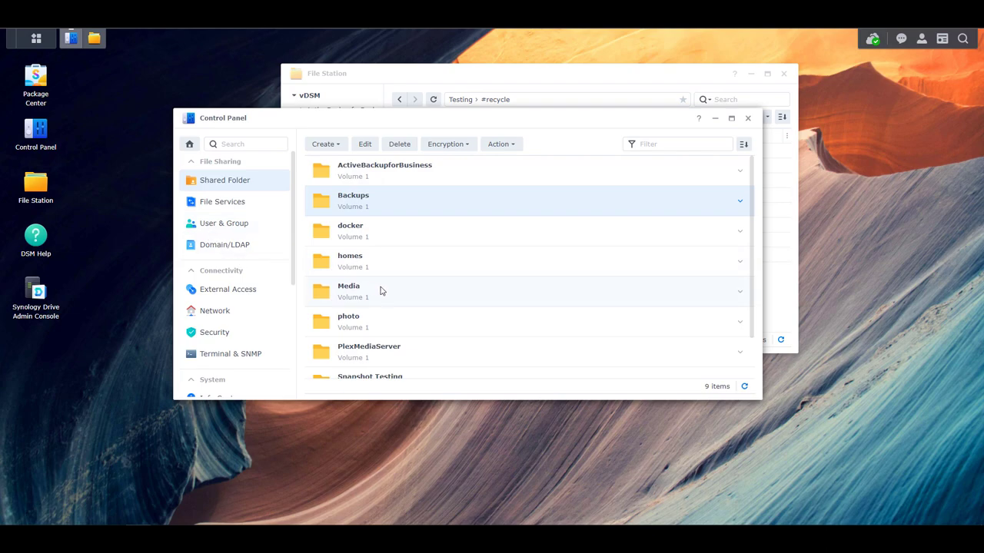
{"action": "scroll", "coordinate": [380, 288], "scroll_direction": "down", "scroll_amount": 2}
{"action": "left_click", "coordinate": [388, 359]}
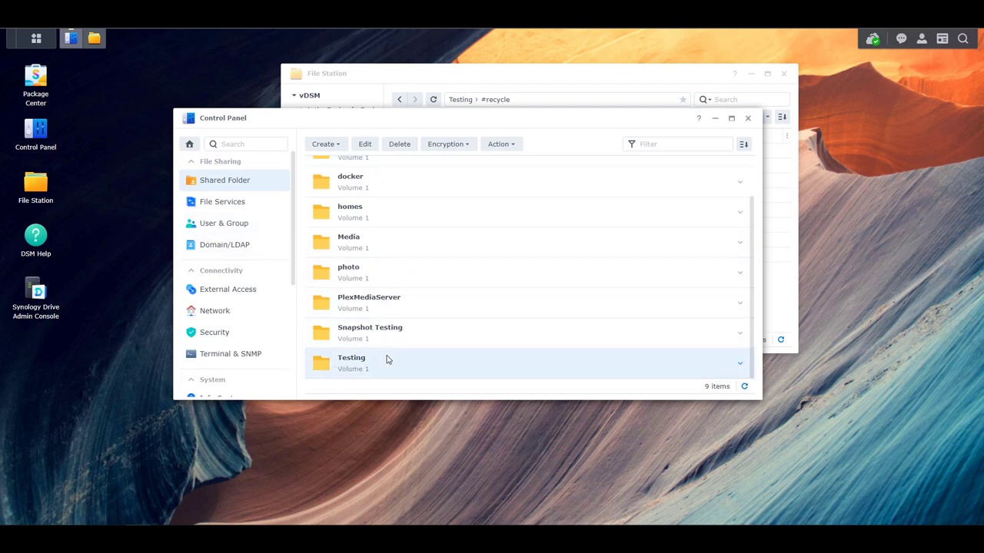
{"action": "left_click", "coordinate": [366, 145]}
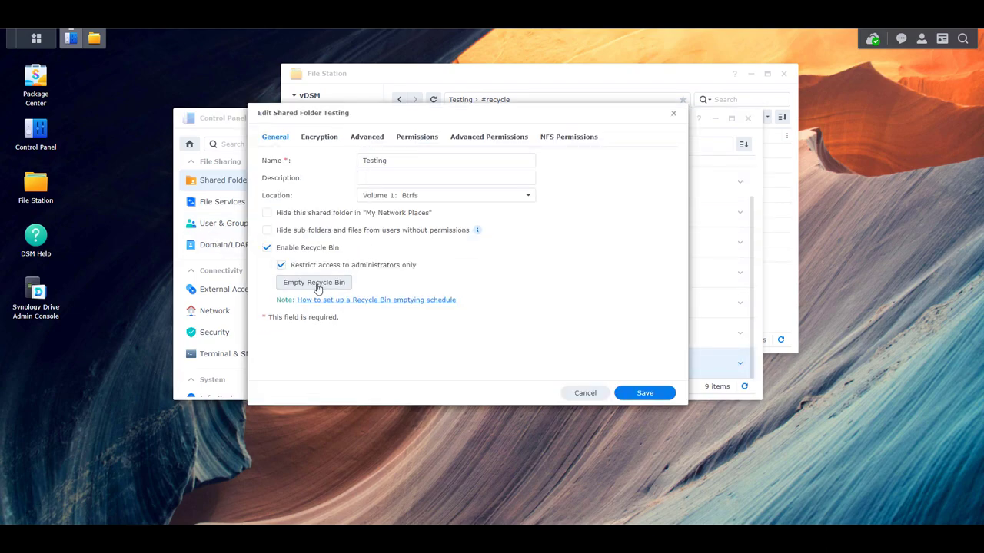
{"action": "left_click", "coordinate": [318, 286]}
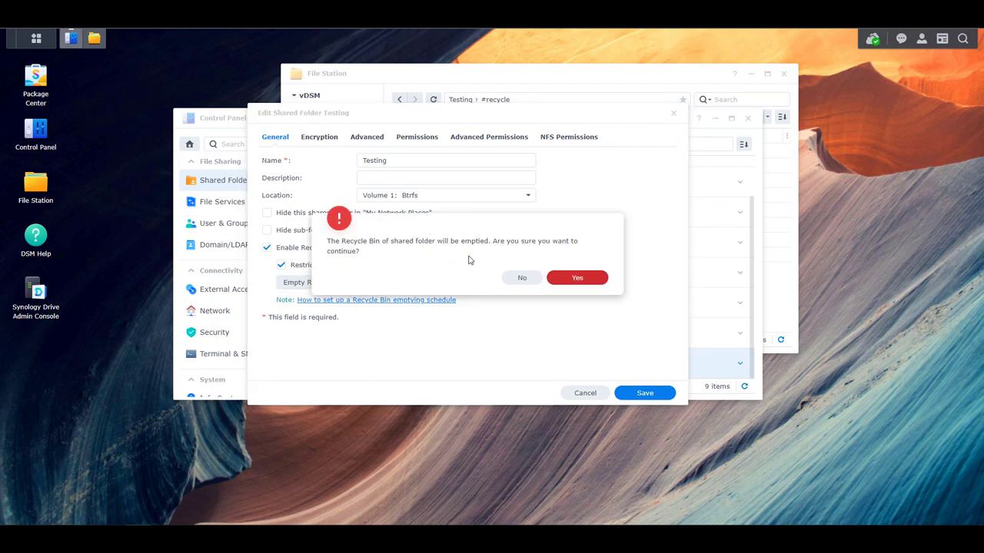
{"action": "left_click", "coordinate": [522, 280]}
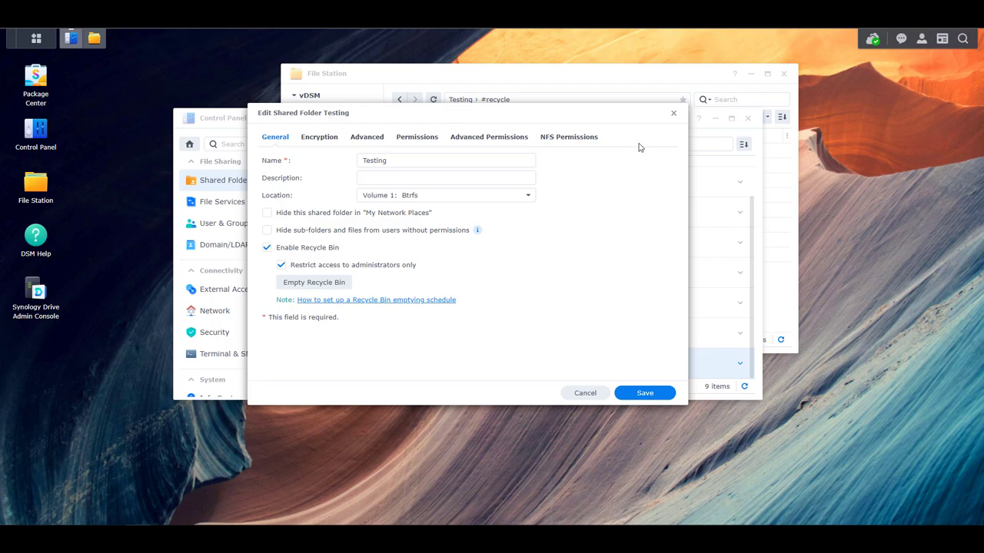
Close the Testing settings and cancel Empty all Recycle Bins from the Action menu
{"action": "left_click", "coordinate": [674, 116]}
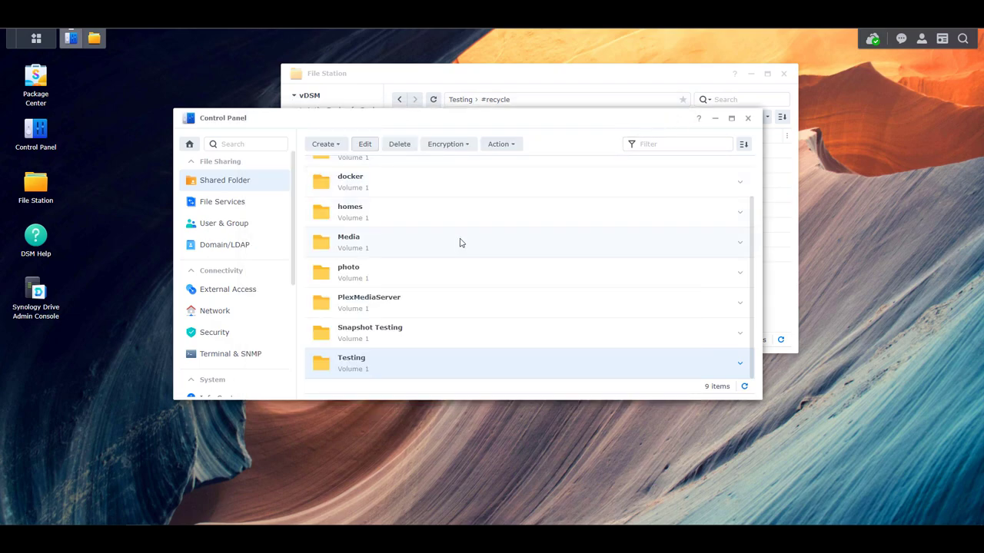
{"action": "scroll", "coordinate": [459, 243], "scroll_direction": "up", "scroll_amount": 2}
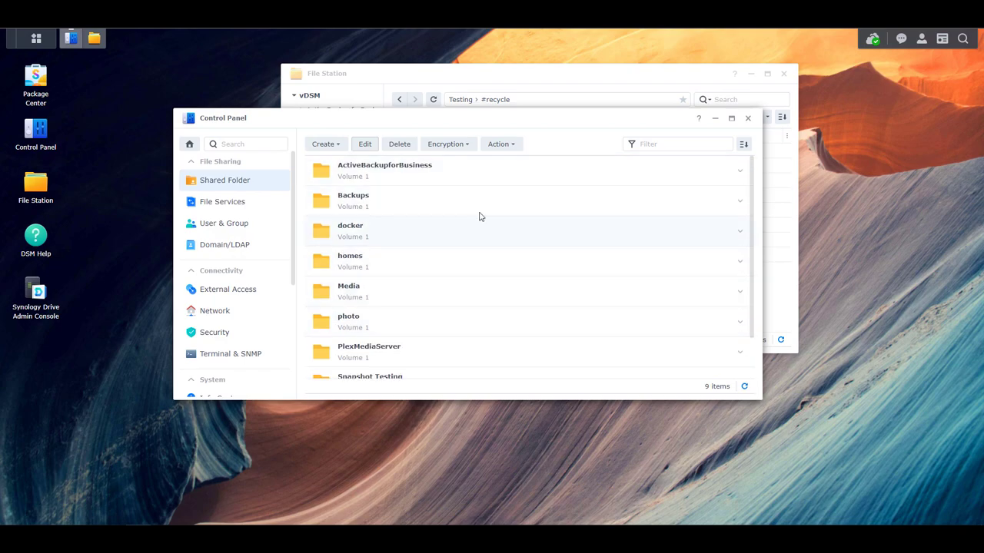
{"action": "left_click", "coordinate": [500, 145]}
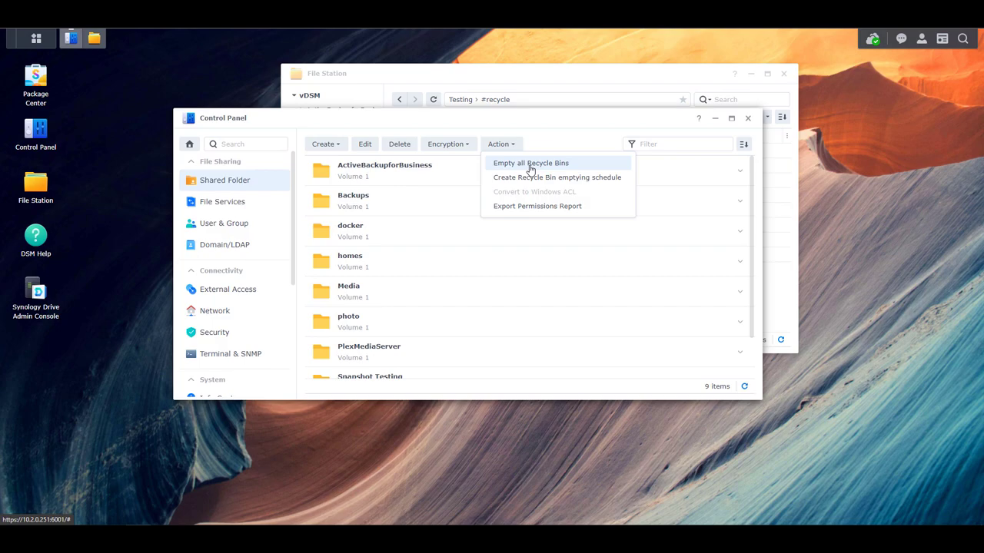
{"action": "left_click", "coordinate": [529, 165]}
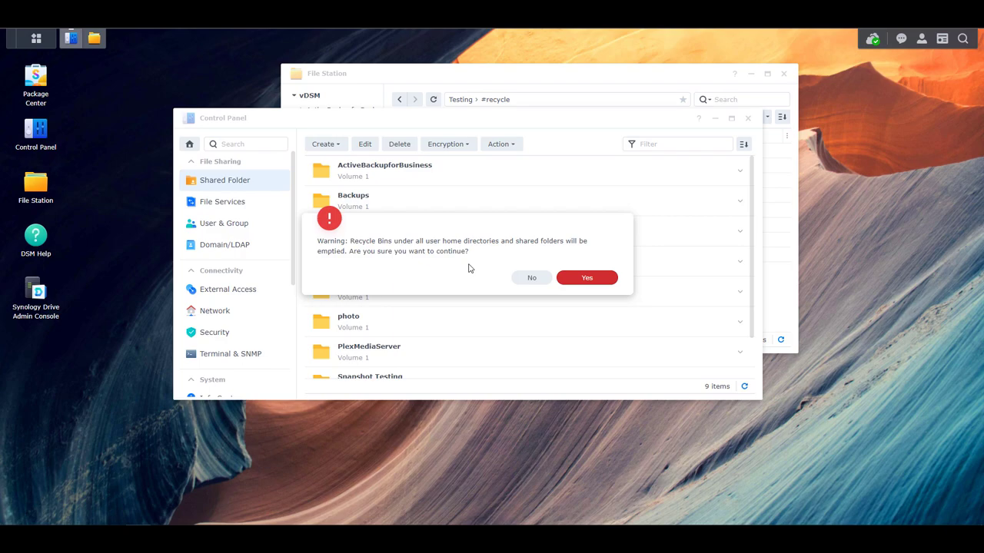
{"action": "left_click", "coordinate": [530, 278]}
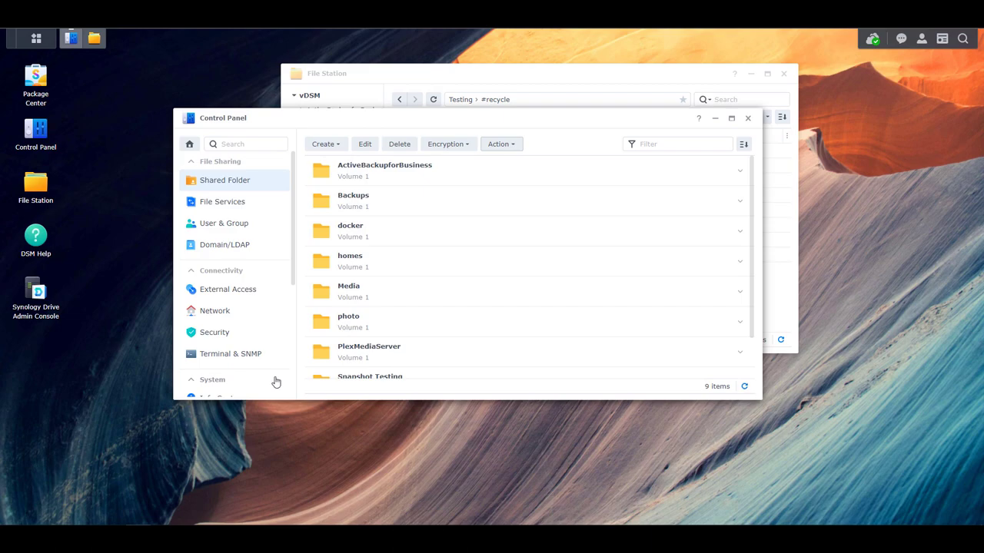
Start creating a new Recycle Bin scheduled task in Task Scheduler
{"action": "scroll", "coordinate": [276, 382], "scroll_direction": "down", "scroll_amount": 5}
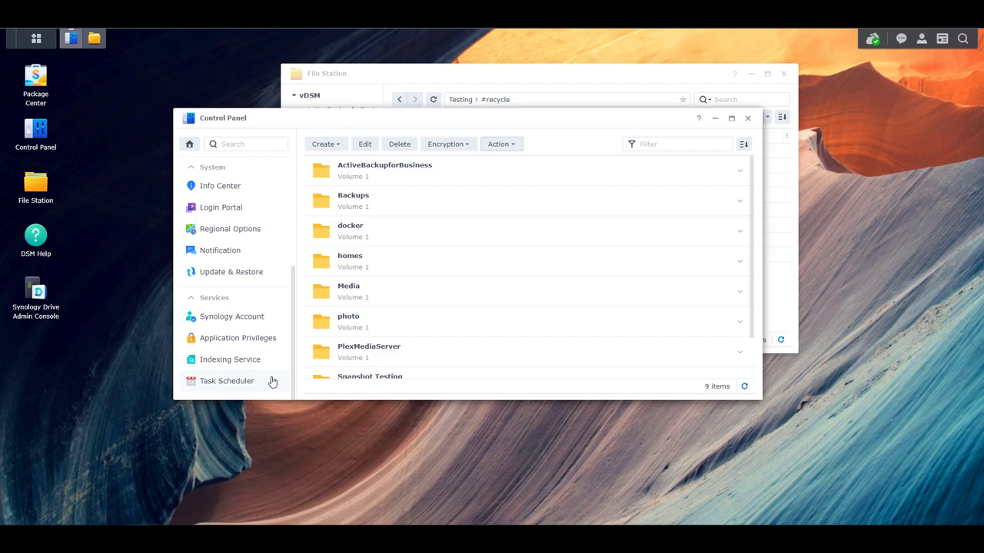
{"action": "left_click", "coordinate": [237, 382]}
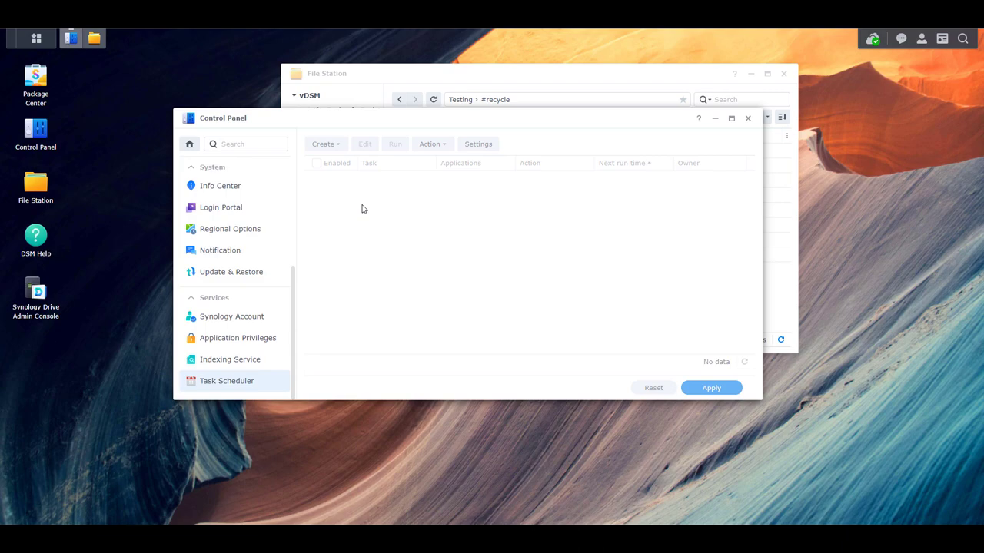
{"action": "left_click", "coordinate": [329, 144]}
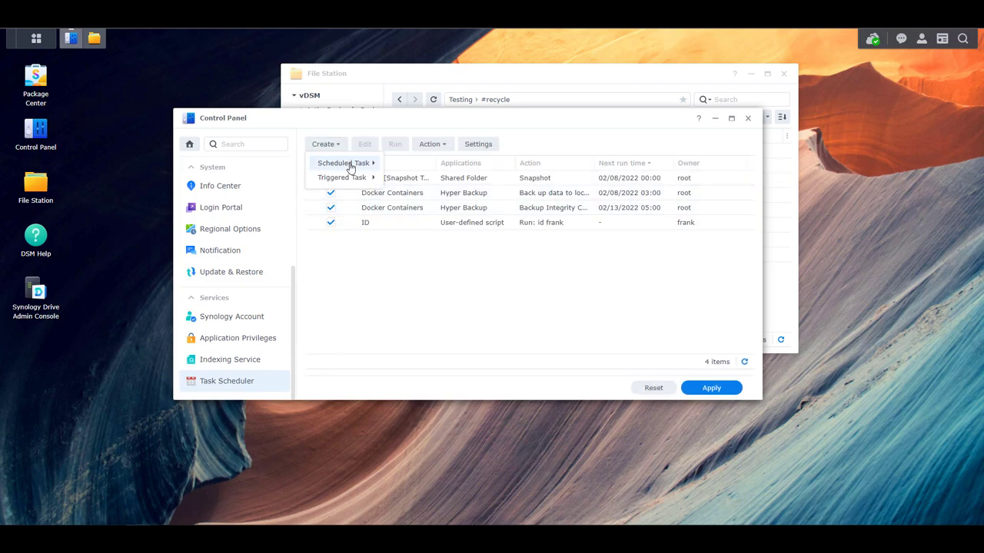
{"action": "mouse_move", "coordinate": [384, 168]}
{"action": "left_click", "coordinate": [409, 184]}
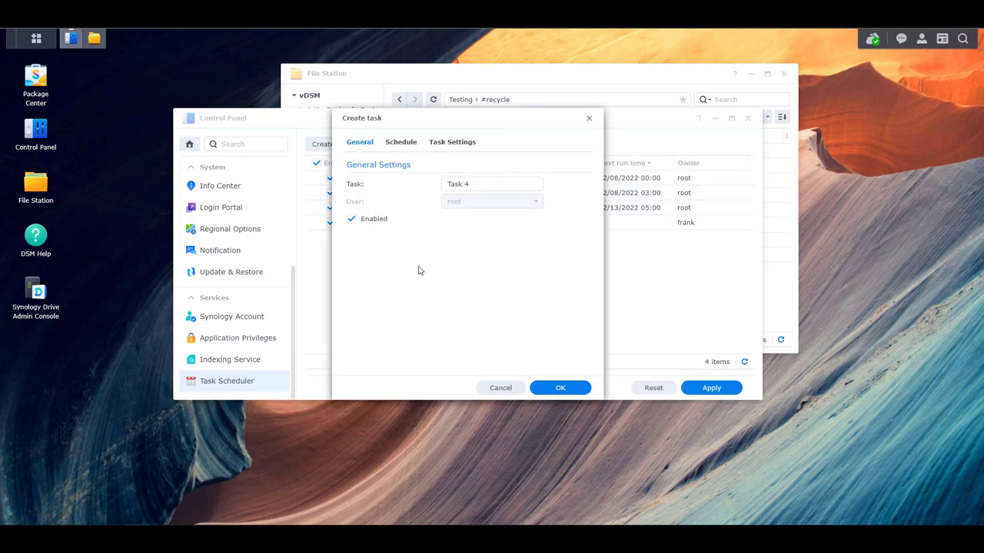
Name the task 'Empty Recycle Bin' and keep its daily 00:00 schedule
{"action": "left_click", "coordinate": [476, 178]}
{"action": "type", "text": "Empty"}
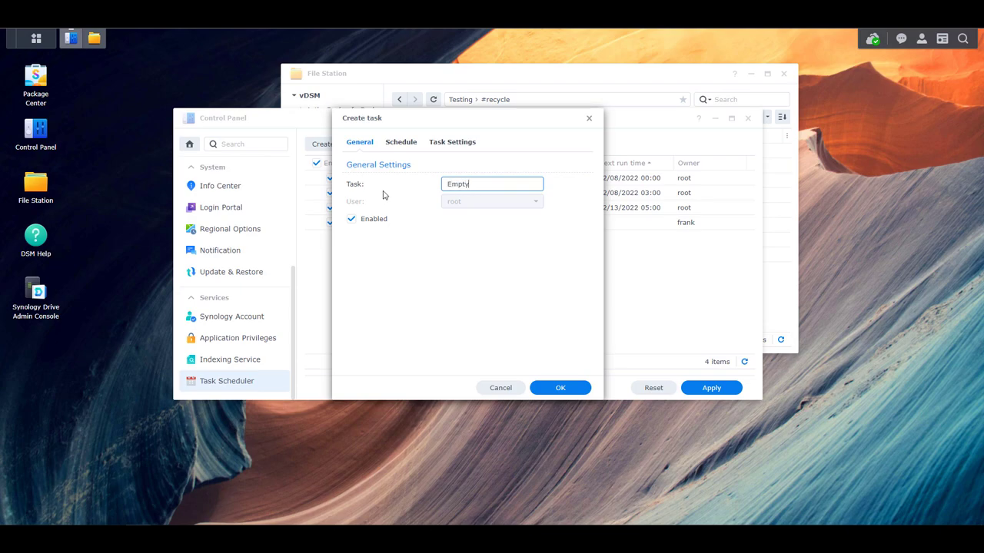
{"action": "type", "text": " Recycle Bin"}
{"action": "left_click", "coordinate": [402, 146]}
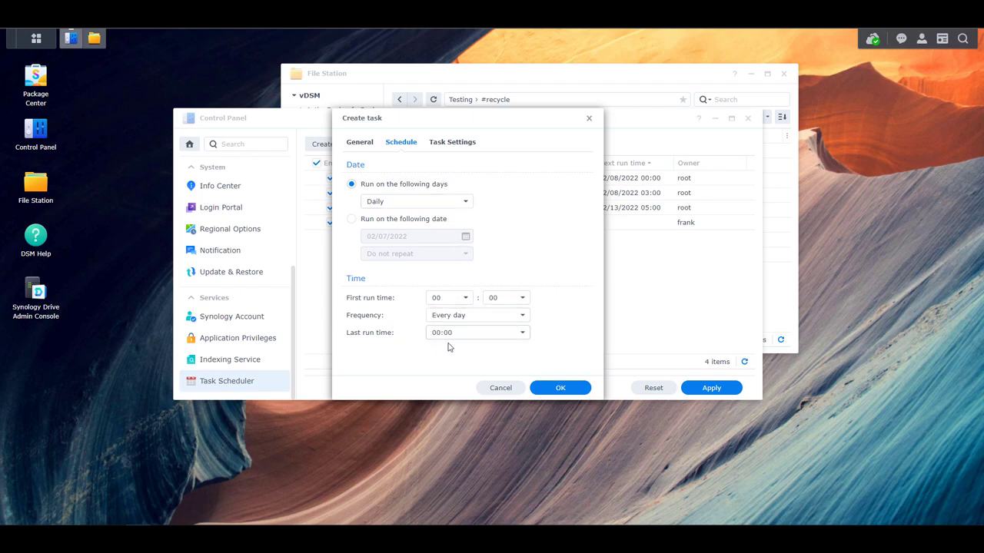
{"action": "left_click", "coordinate": [466, 148]}
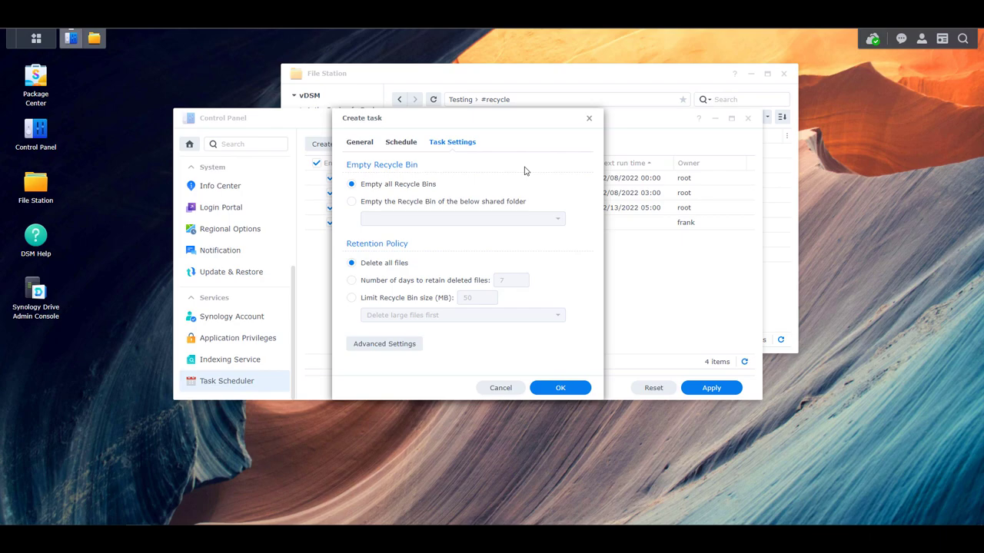
Limit emptying to the Backups, Media, photo and Snapshot Testing recycle bins
{"action": "left_click", "coordinate": [422, 204]}
{"action": "left_click", "coordinate": [452, 218]}
{"action": "left_click", "coordinate": [557, 219]}
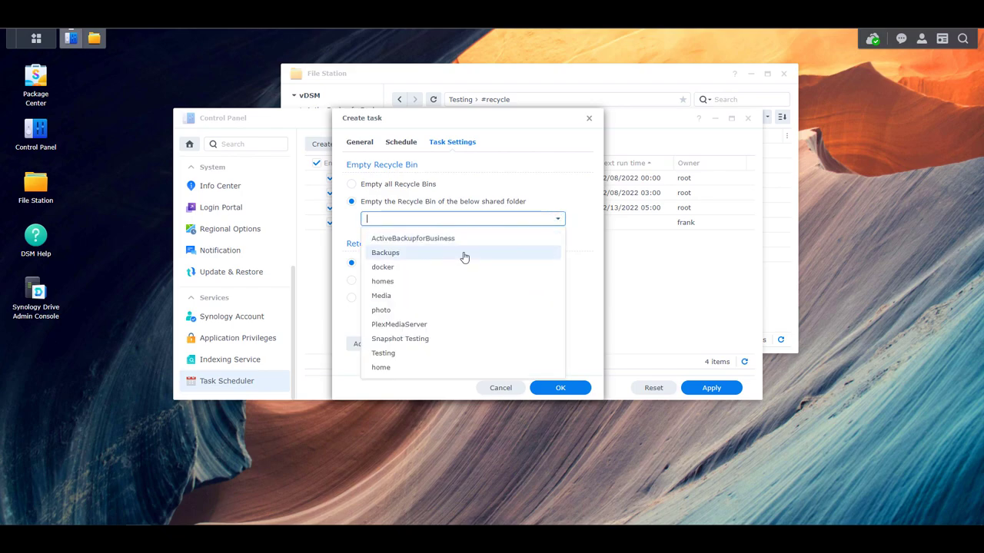
{"action": "left_click", "coordinate": [406, 254]}
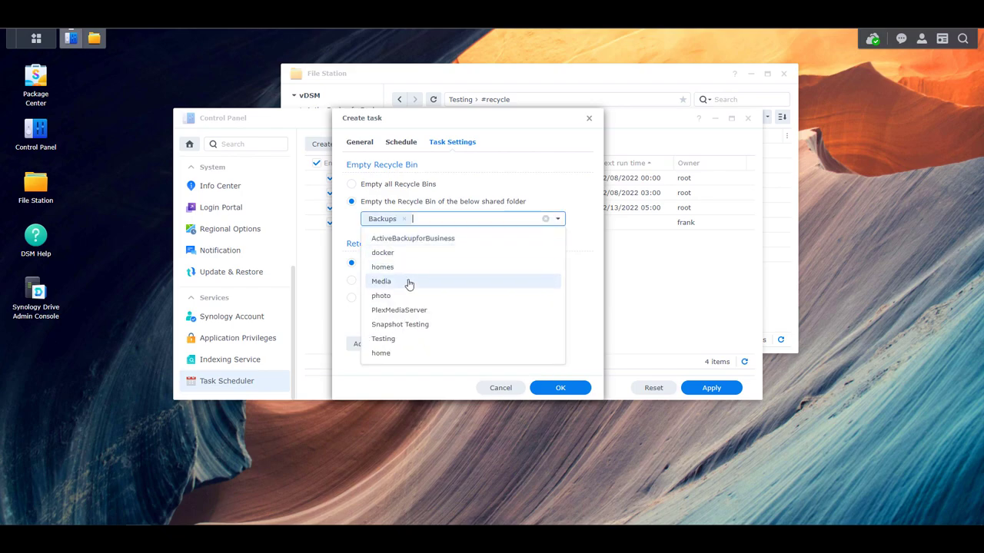
{"action": "left_click", "coordinate": [407, 283]}
{"action": "left_click", "coordinate": [408, 282]}
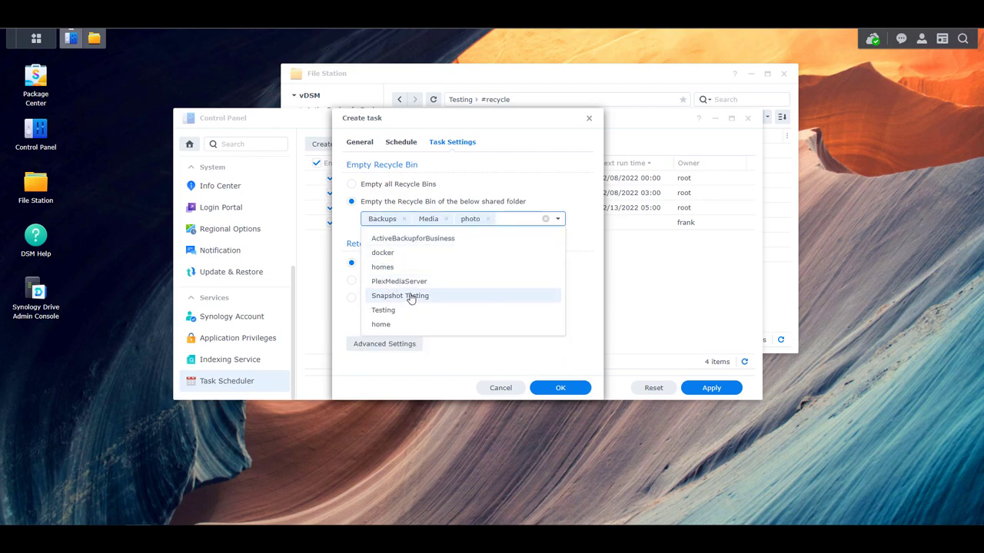
{"action": "left_click", "coordinate": [409, 295]}
{"action": "left_click", "coordinate": [580, 247]}
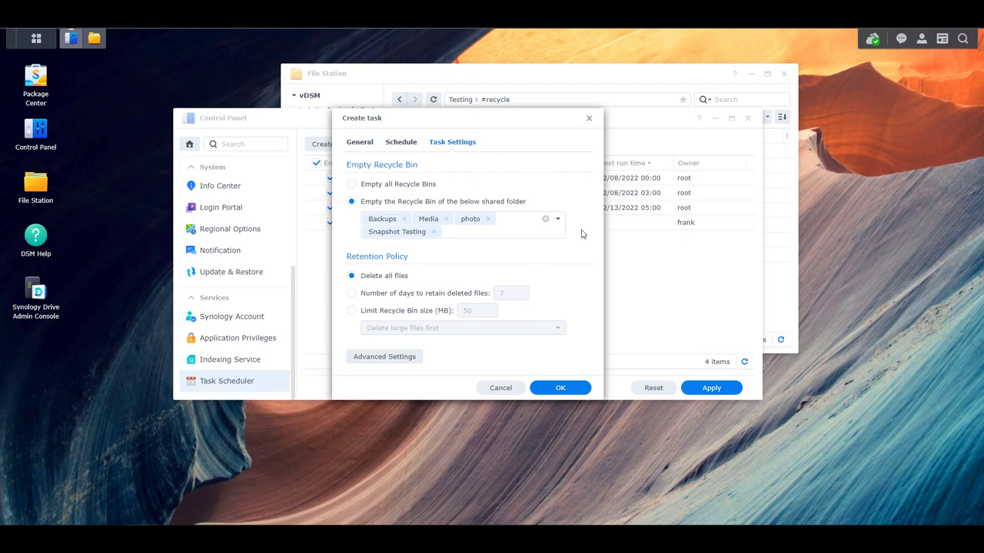
{"action": "left_click", "coordinate": [434, 294]}
Set the number of days to retain deleted files to 30
{"action": "key", "text": "Tab"}
{"action": "type", "text": "30"}
{"action": "left_click", "coordinate": [529, 278]}
Try a size limit deleting old files first, revert to 30-day retention, and open Advanced Settings
{"action": "left_click", "coordinate": [430, 310]}
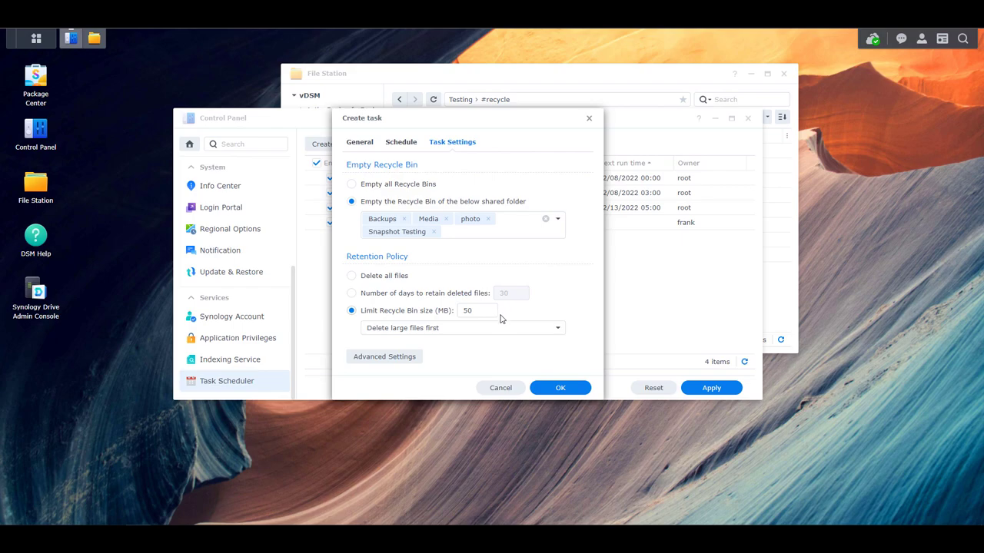
{"action": "left_click", "coordinate": [557, 329]}
{"action": "left_click", "coordinate": [484, 361]}
{"action": "left_click", "coordinate": [430, 296]}
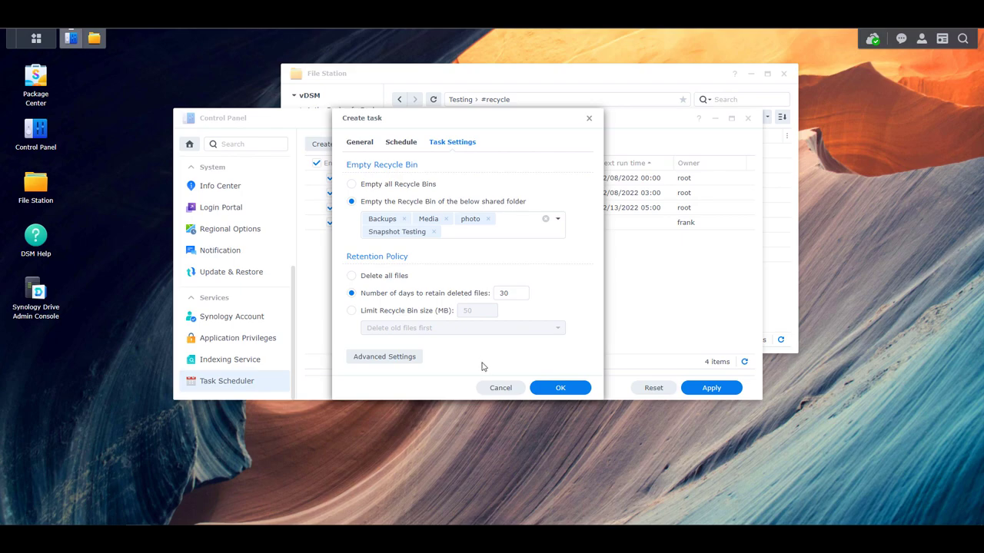
{"action": "left_click", "coordinate": [389, 364]}
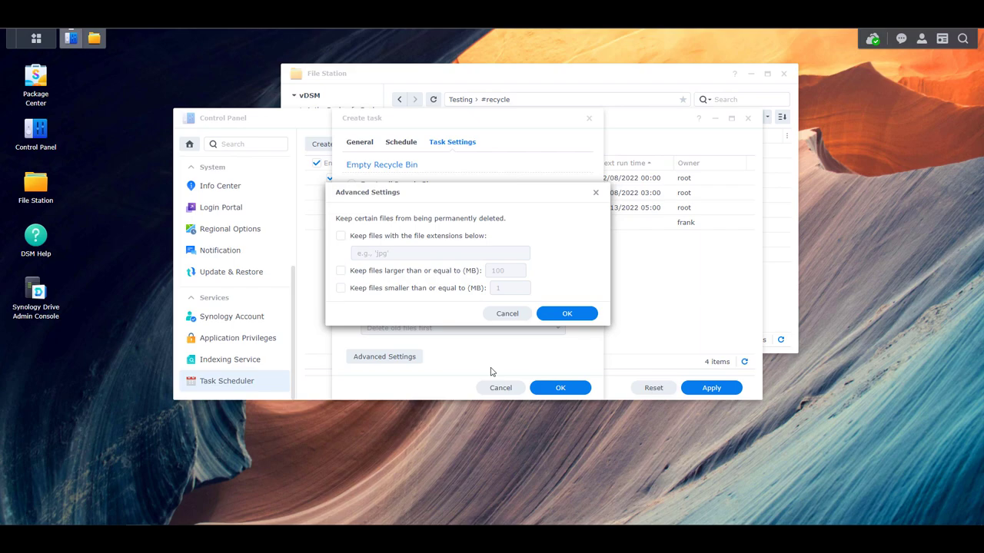
Cancel Advanced Settings without exemptions, save the task, and close Control Panel
{"action": "left_click", "coordinate": [508, 315]}
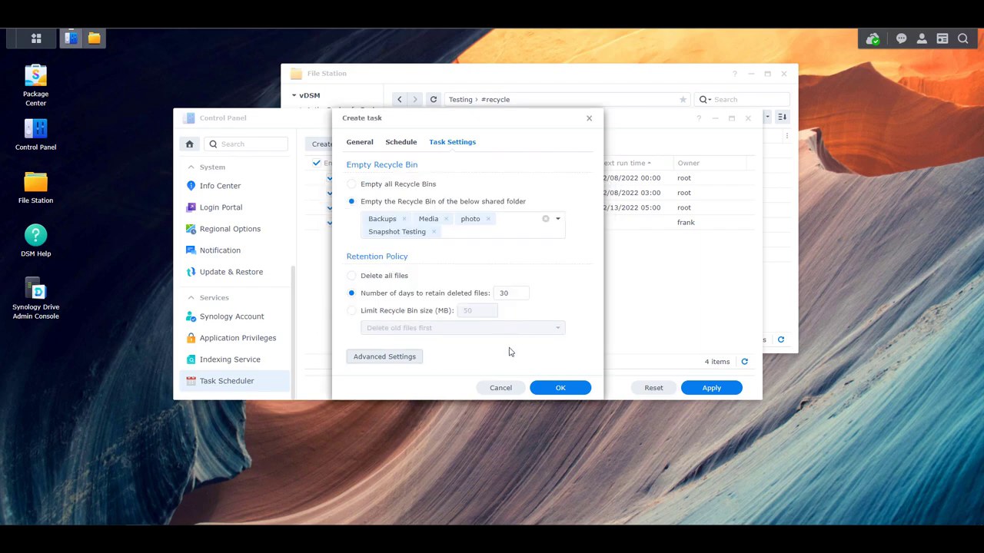
{"action": "left_click", "coordinate": [560, 389]}
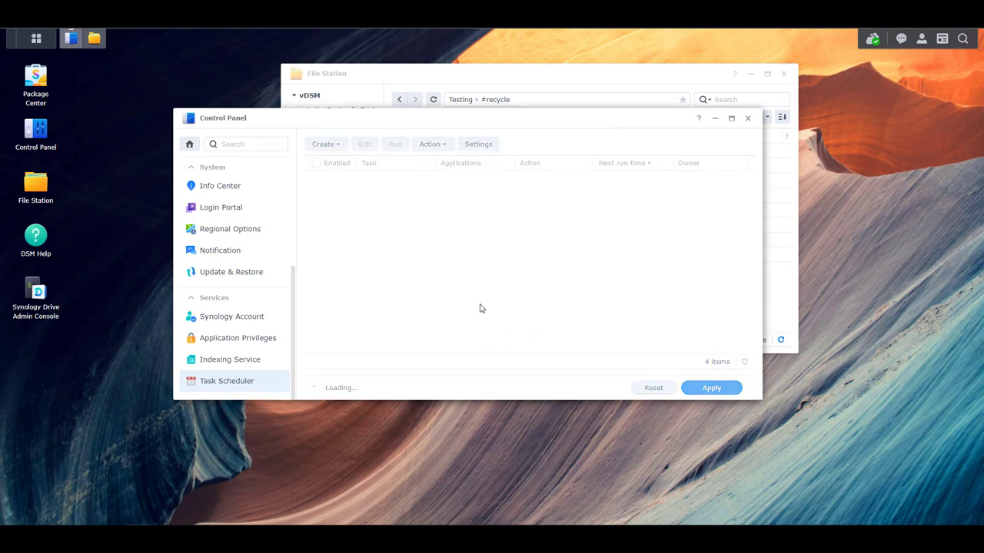
{"action": "left_click", "coordinate": [746, 120]}
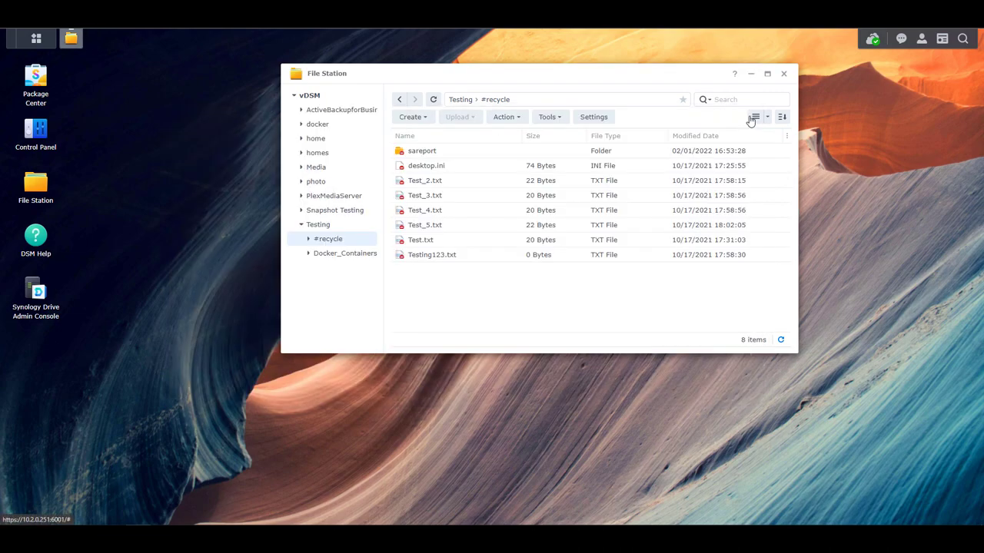
Show the 12-snapshot list for Snapshot Testing in Snapshot Replication, then return to File Station
{"action": "left_click", "coordinate": [36, 38]}
{"action": "left_click", "coordinate": [175, 400]}
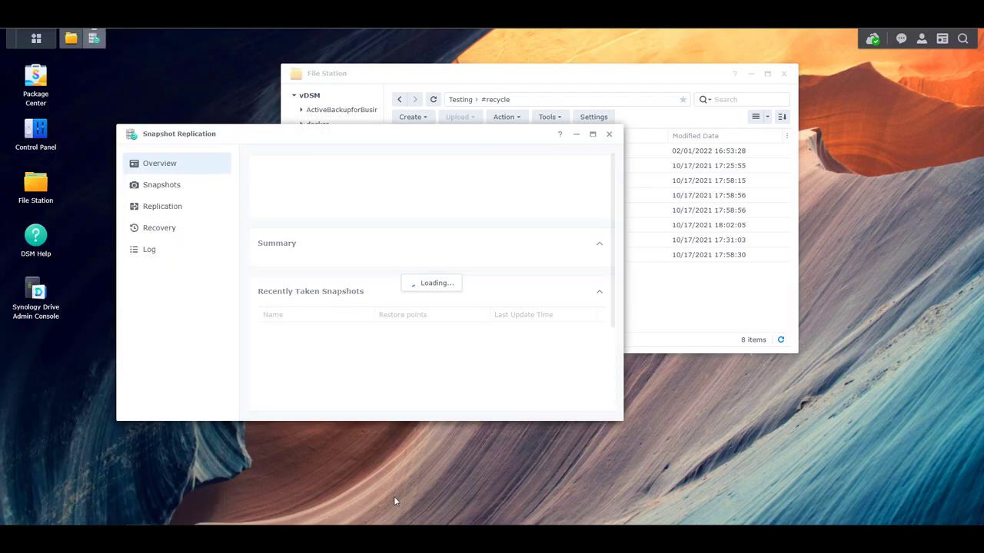
{"action": "left_click", "coordinate": [167, 187]}
{"action": "left_click", "coordinate": [388, 311]}
{"action": "left_click", "coordinate": [420, 292]}
{"action": "left_click", "coordinate": [275, 182]}
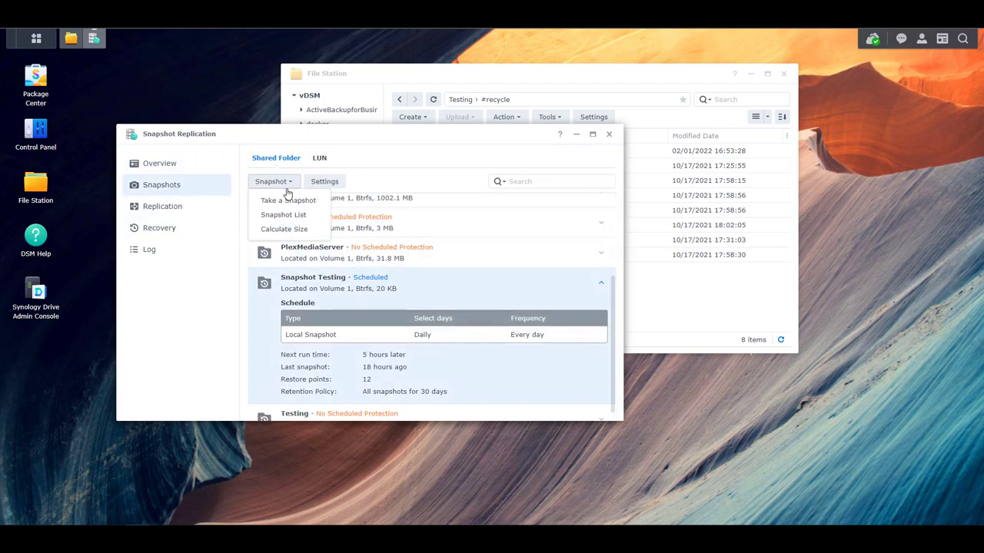
{"action": "left_click", "coordinate": [284, 216]}
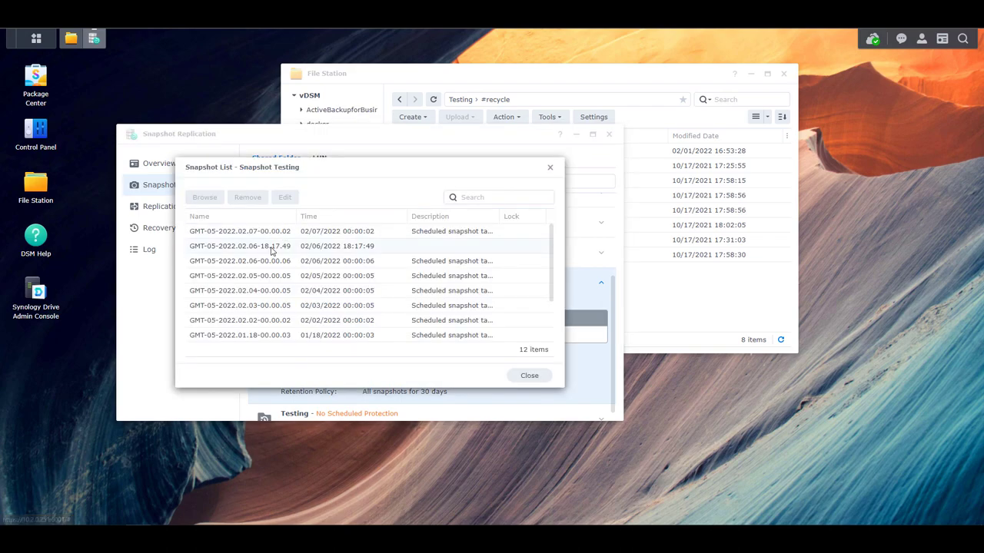
{"action": "scroll", "coordinate": [284, 335], "scroll_direction": "down", "scroll_amount": 1}
{"action": "scroll", "coordinate": [279, 291], "scroll_direction": "up", "scroll_amount": 2}
{"action": "left_click", "coordinate": [664, 292]}
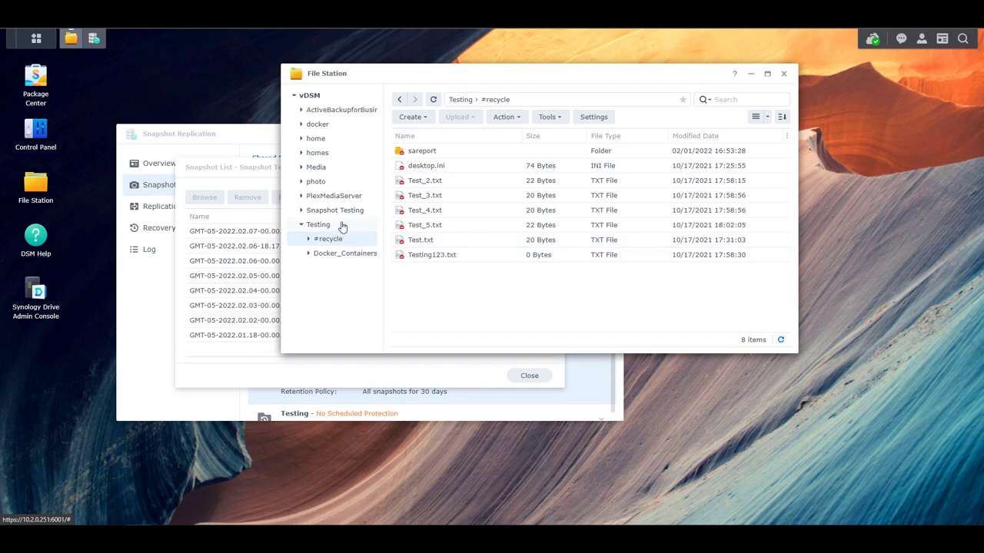
Permanently delete Test4.txt from the Snapshot Testing #recycle folder
{"action": "left_click", "coordinate": [338, 213]}
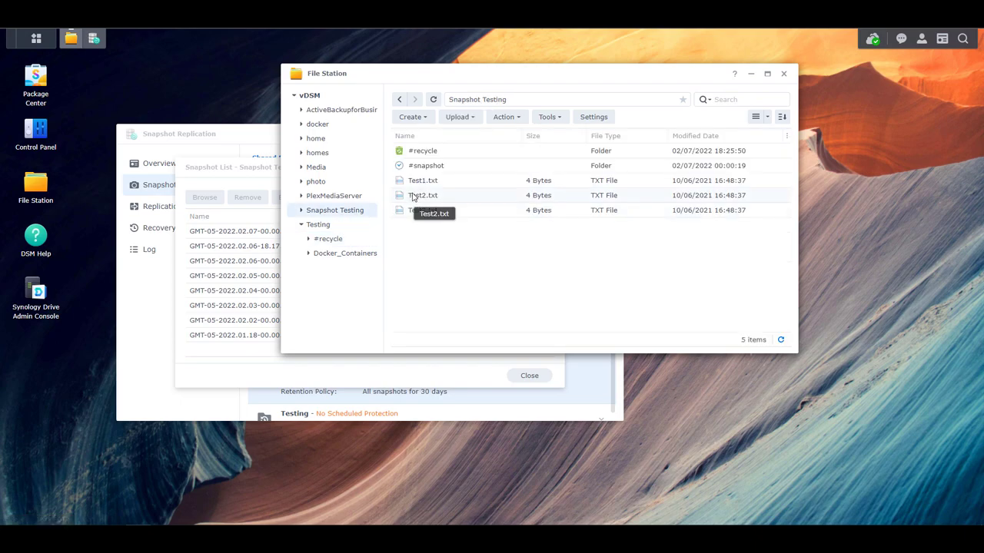
{"action": "double_click", "coordinate": [428, 153]}
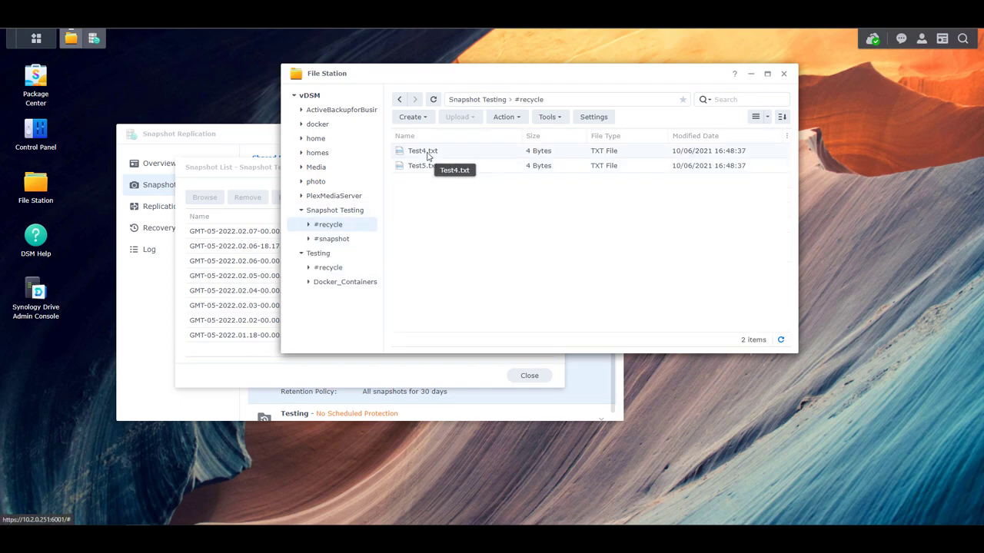
{"action": "right_click", "coordinate": [431, 157]}
{"action": "left_click", "coordinate": [470, 316]}
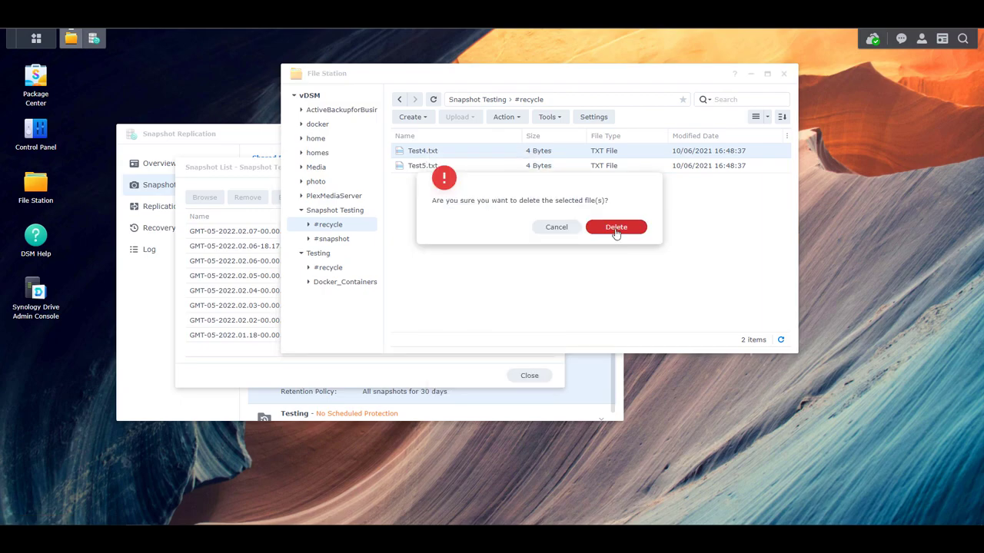
{"action": "left_click", "coordinate": [618, 229]}
Confirm the GMT-05-2022.02.07-00.00.02 snapshot's #recycle still holds Test4.txt and Test5.txt
{"action": "left_click", "coordinate": [338, 239]}
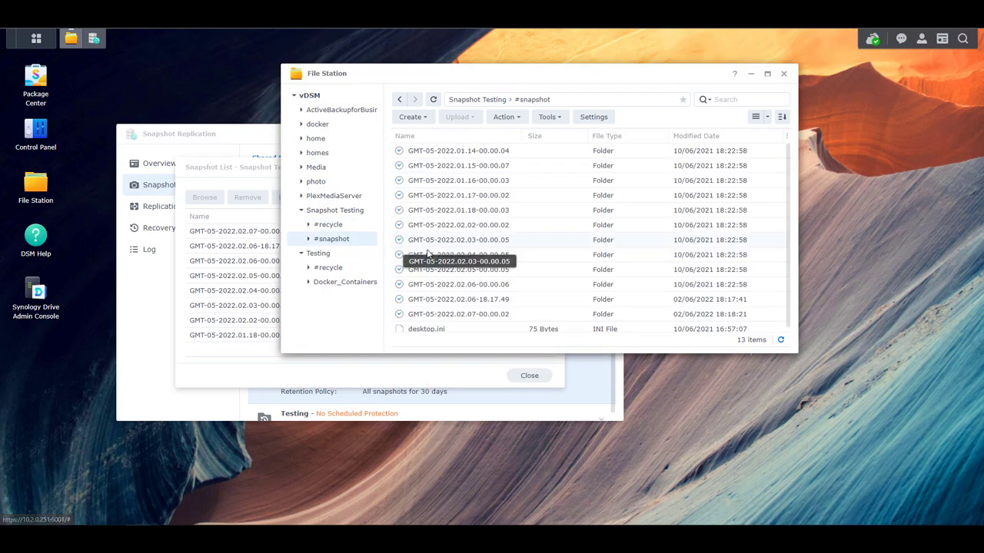
{"action": "double_click", "coordinate": [458, 310]}
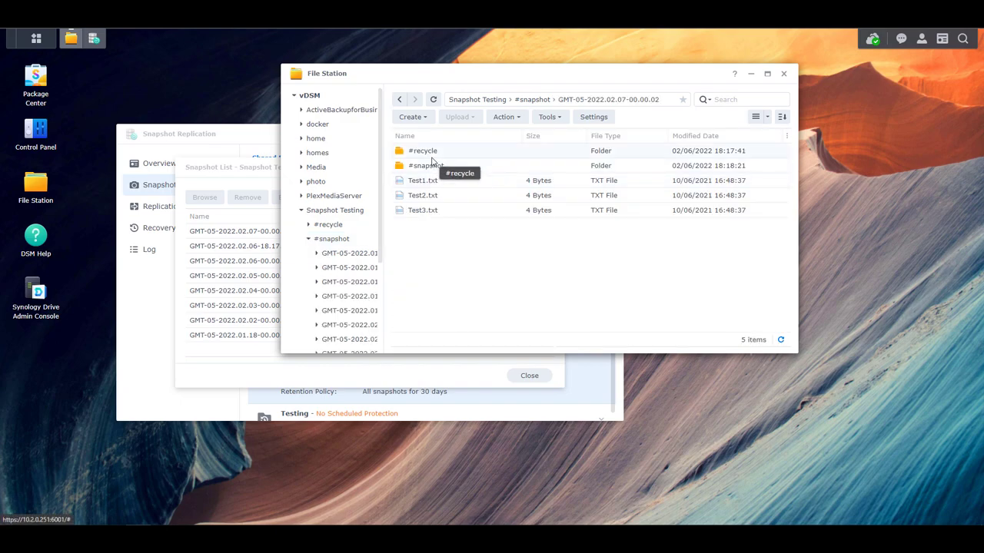
{"action": "double_click", "coordinate": [430, 151]}
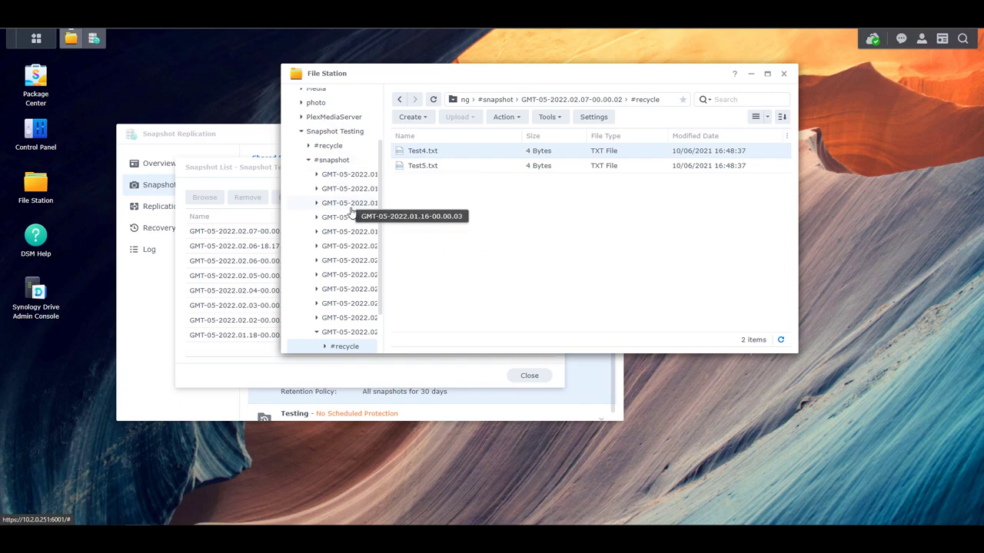
{"action": "scroll", "coordinate": [351, 211], "scroll_direction": "down", "scroll_amount": 1}
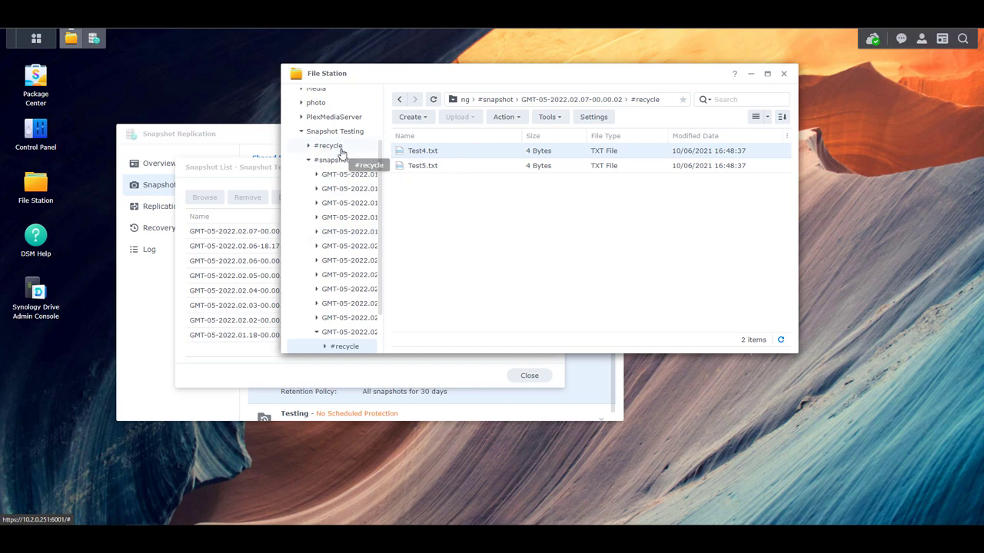
{"action": "left_click", "coordinate": [339, 146]}
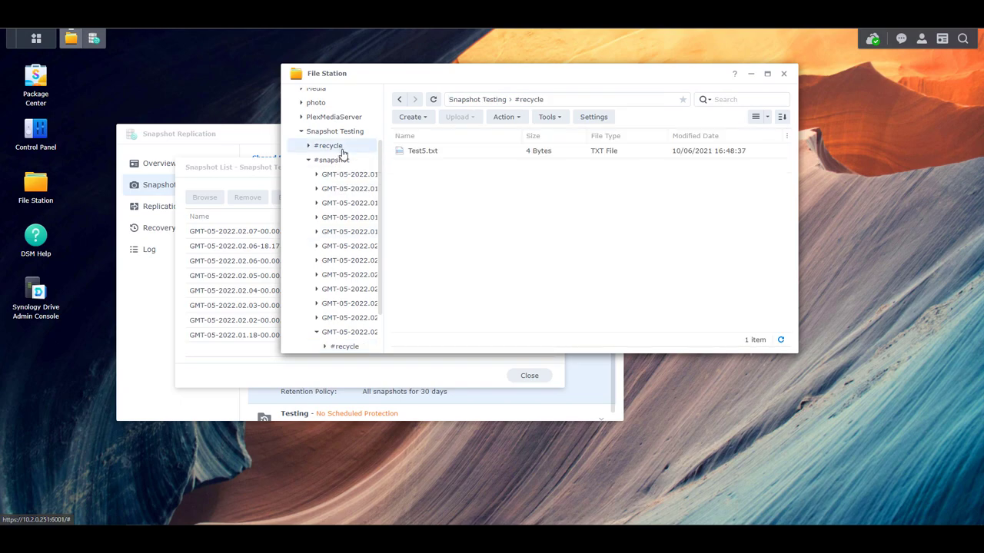
{"action": "left_click", "coordinate": [360, 345]}
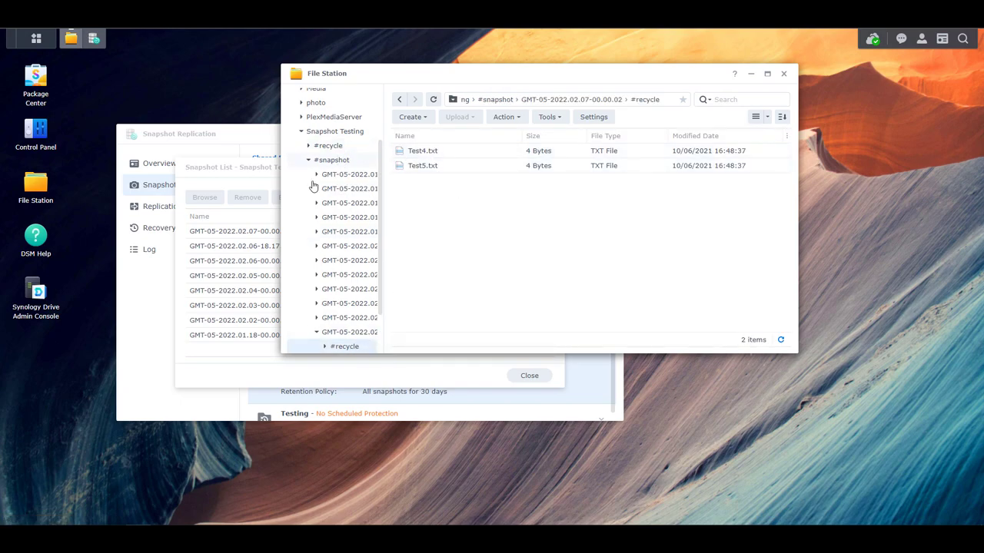
{"action": "left_click", "coordinate": [248, 172]}
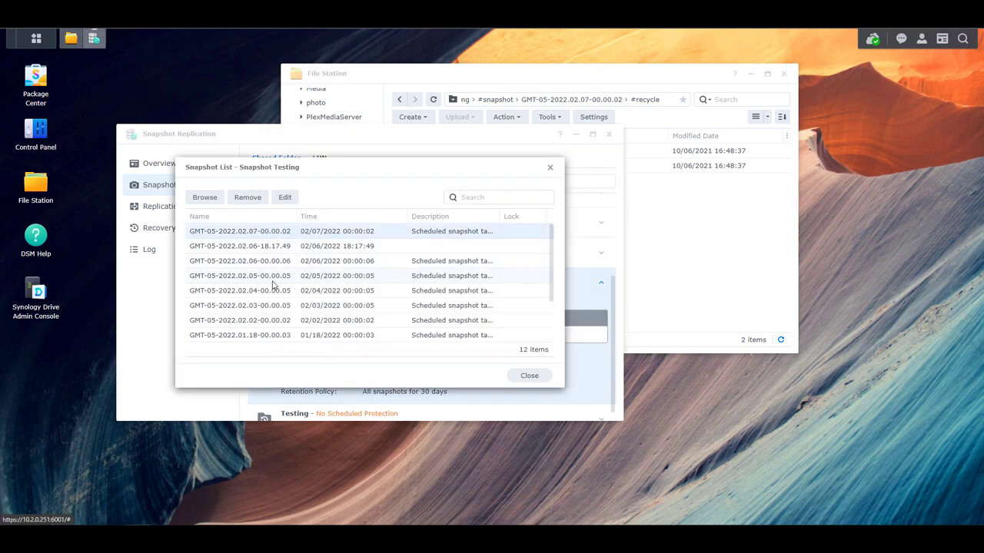
{"action": "scroll", "coordinate": [272, 286], "scroll_direction": "down", "scroll_amount": 3}
{"action": "scroll", "coordinate": [272, 286], "scroll_direction": "up", "scroll_amount": 3}
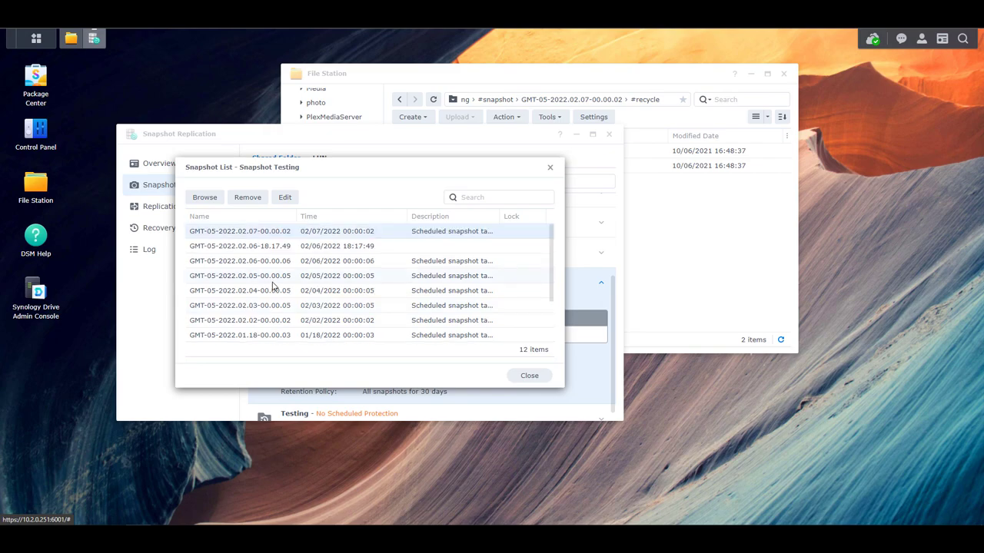